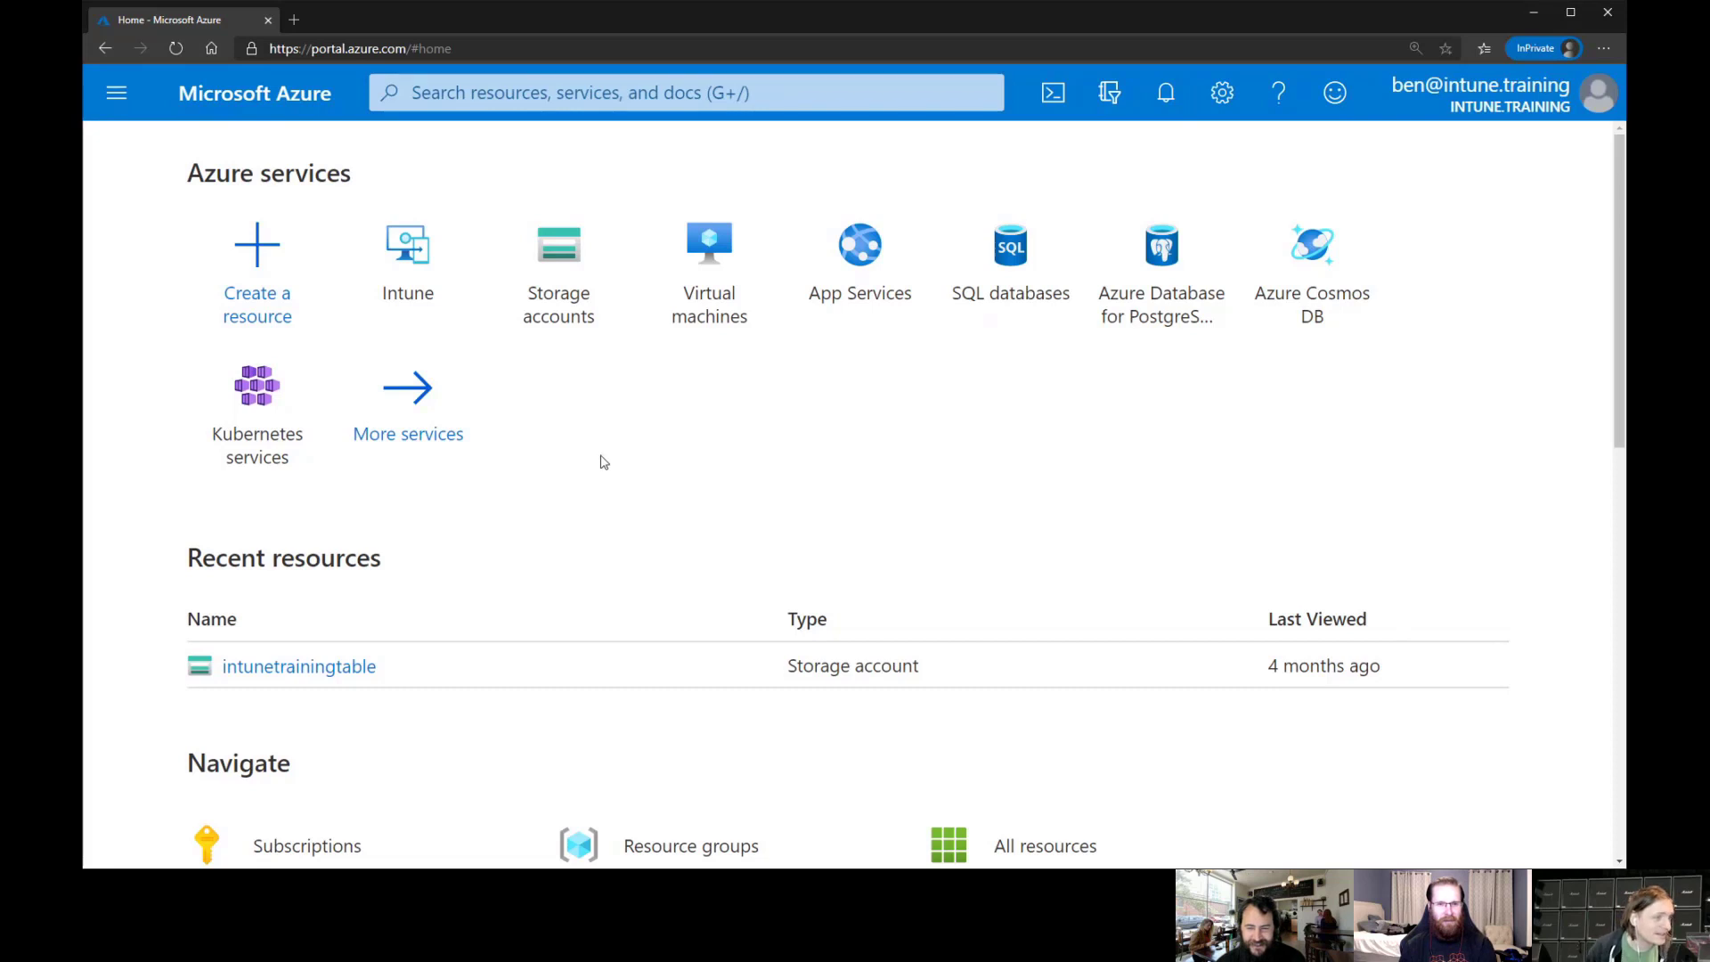
pyautogui.click(408, 261)
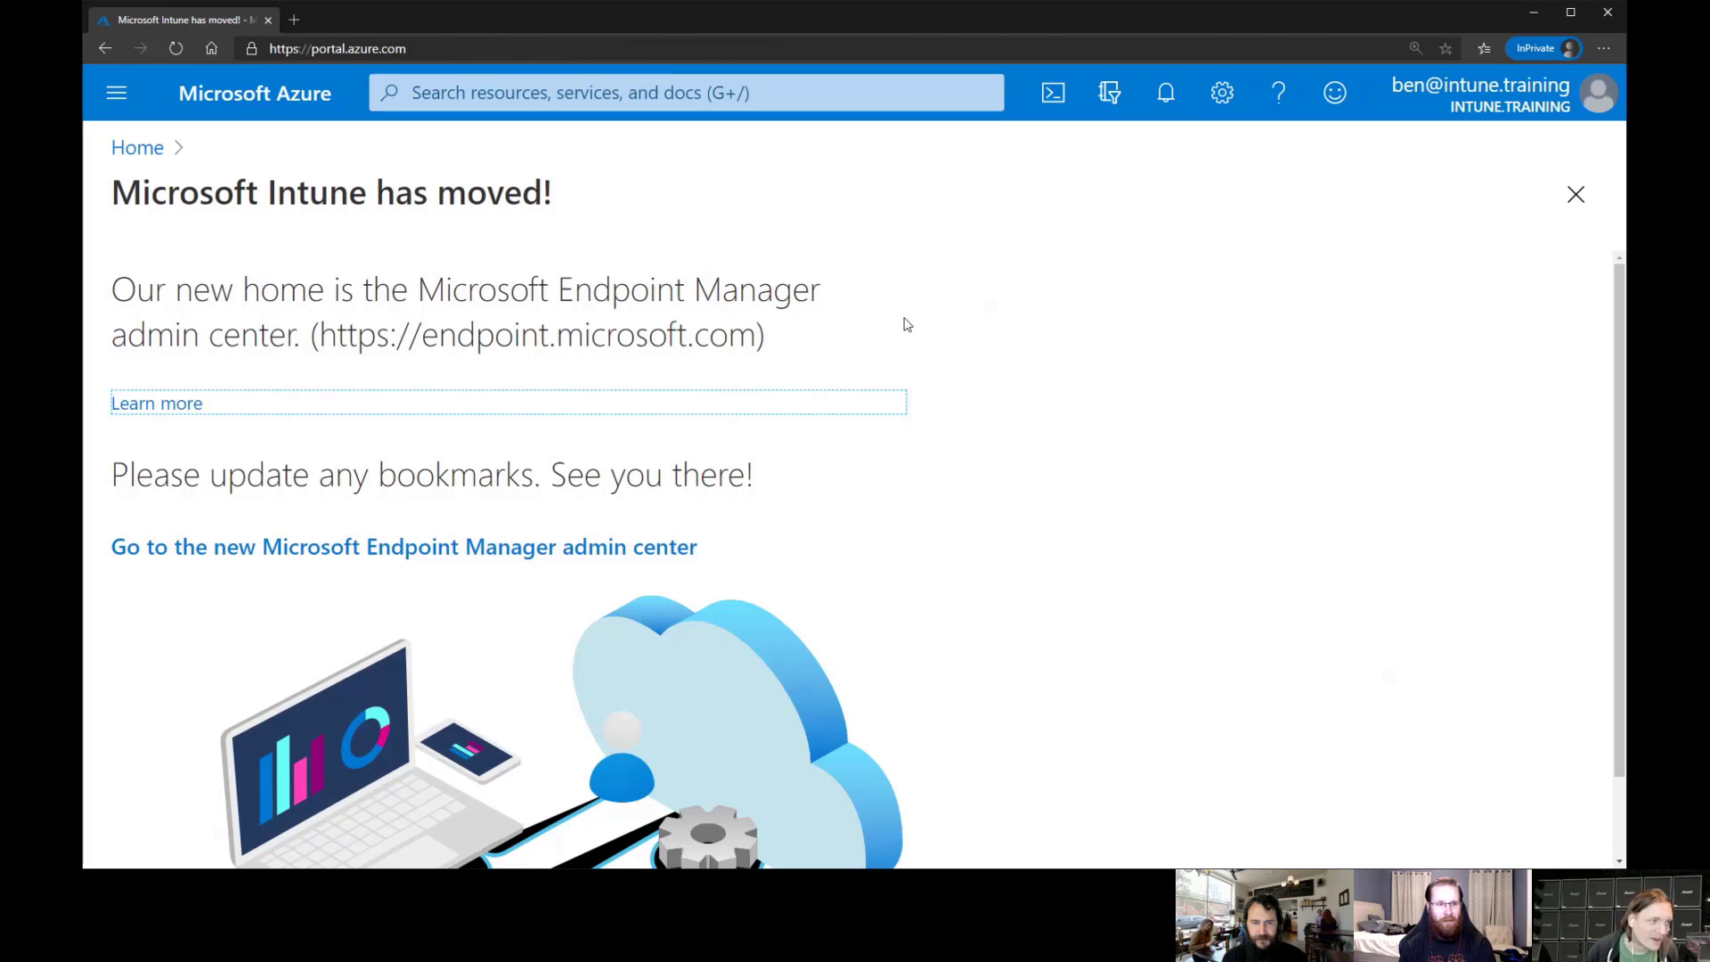
pyautogui.scroll(-1, 975, 375)
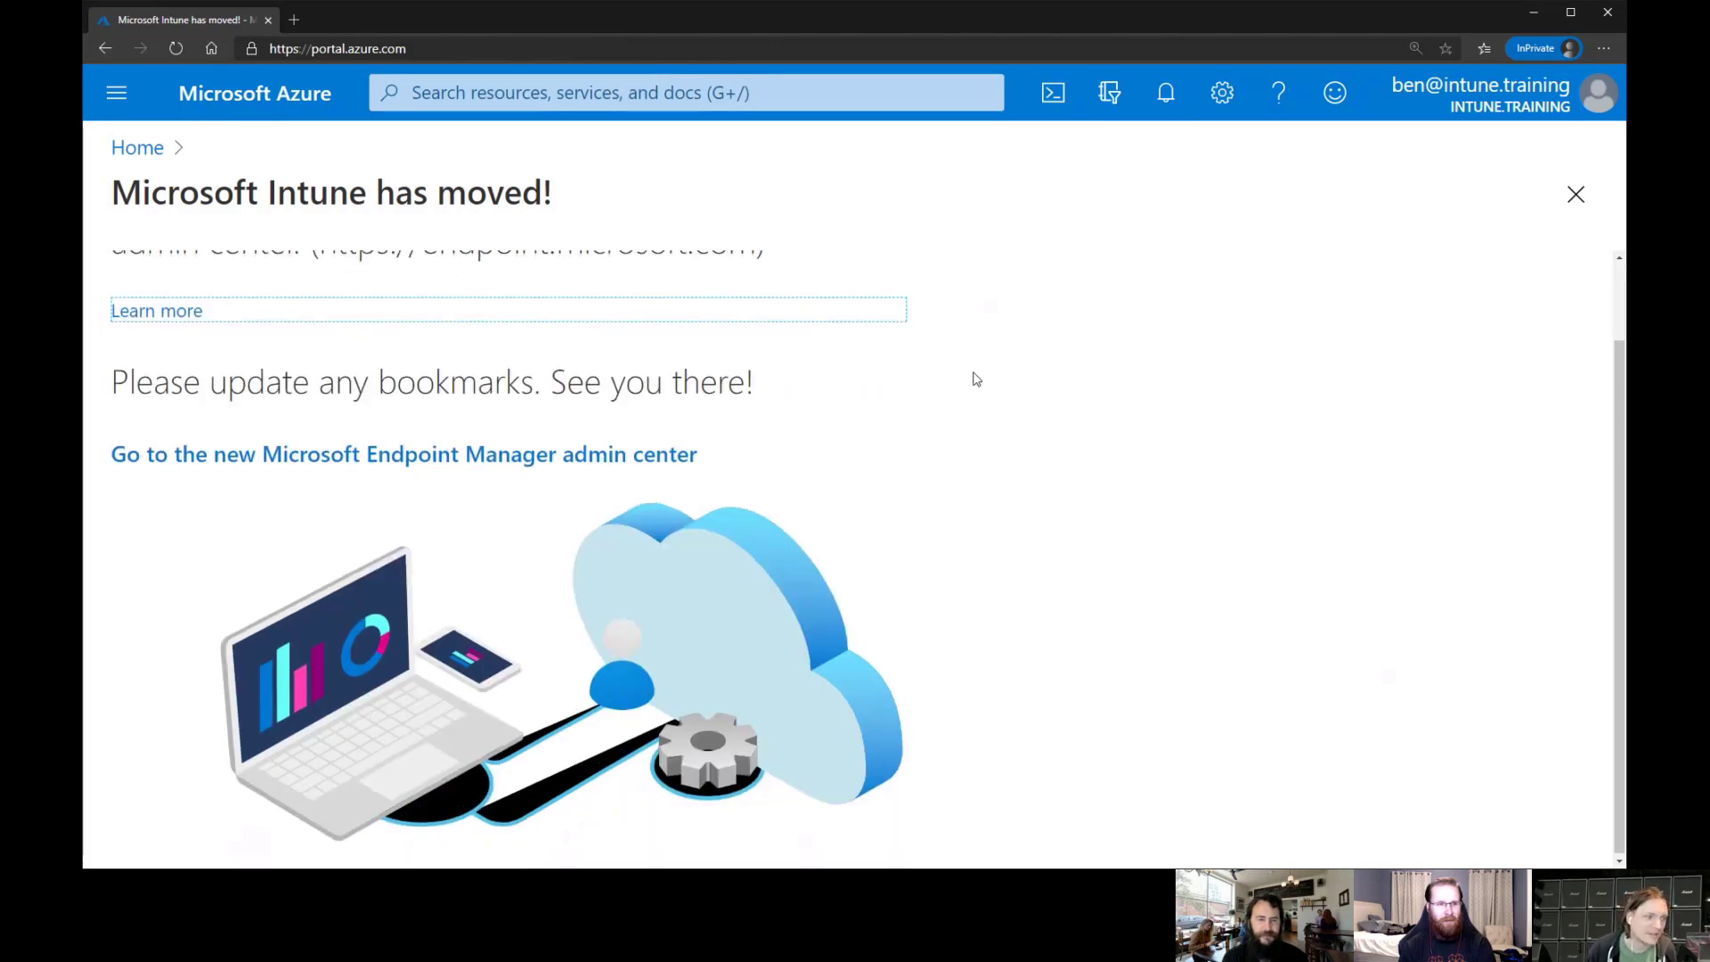
pyautogui.scroll(1, 978, 374)
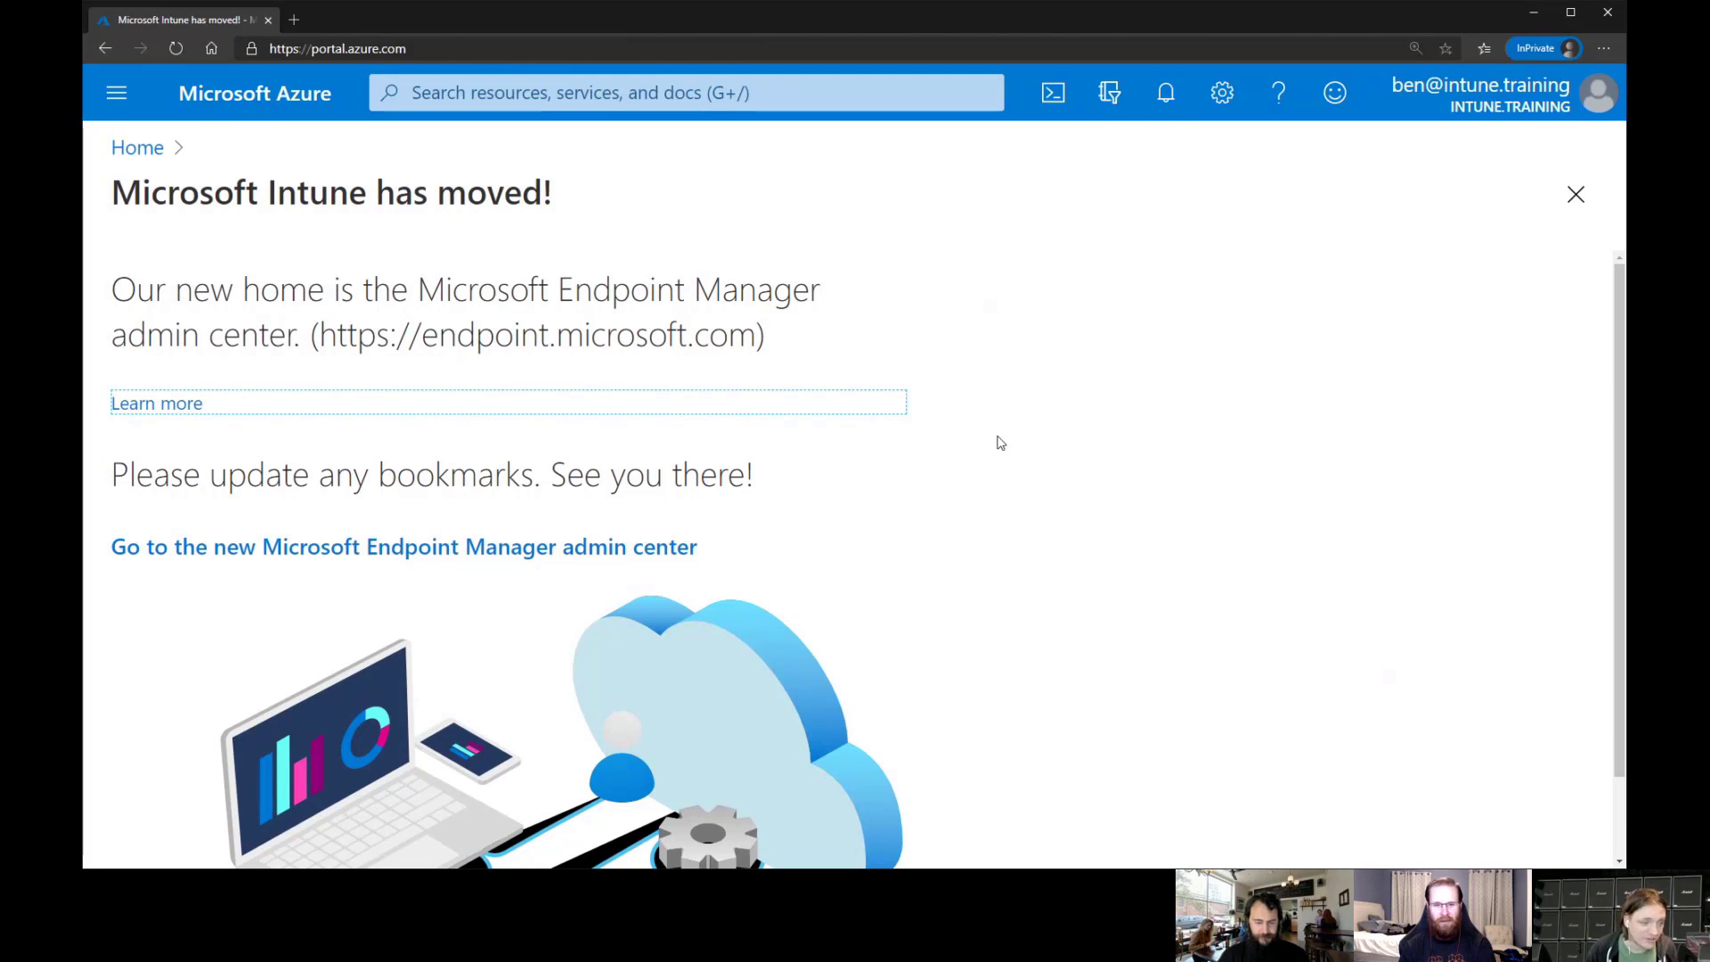
pyautogui.moveTo(757, 335); pyautogui.dragTo(321, 334)
pyautogui.hotkey('ctrl', 'c')
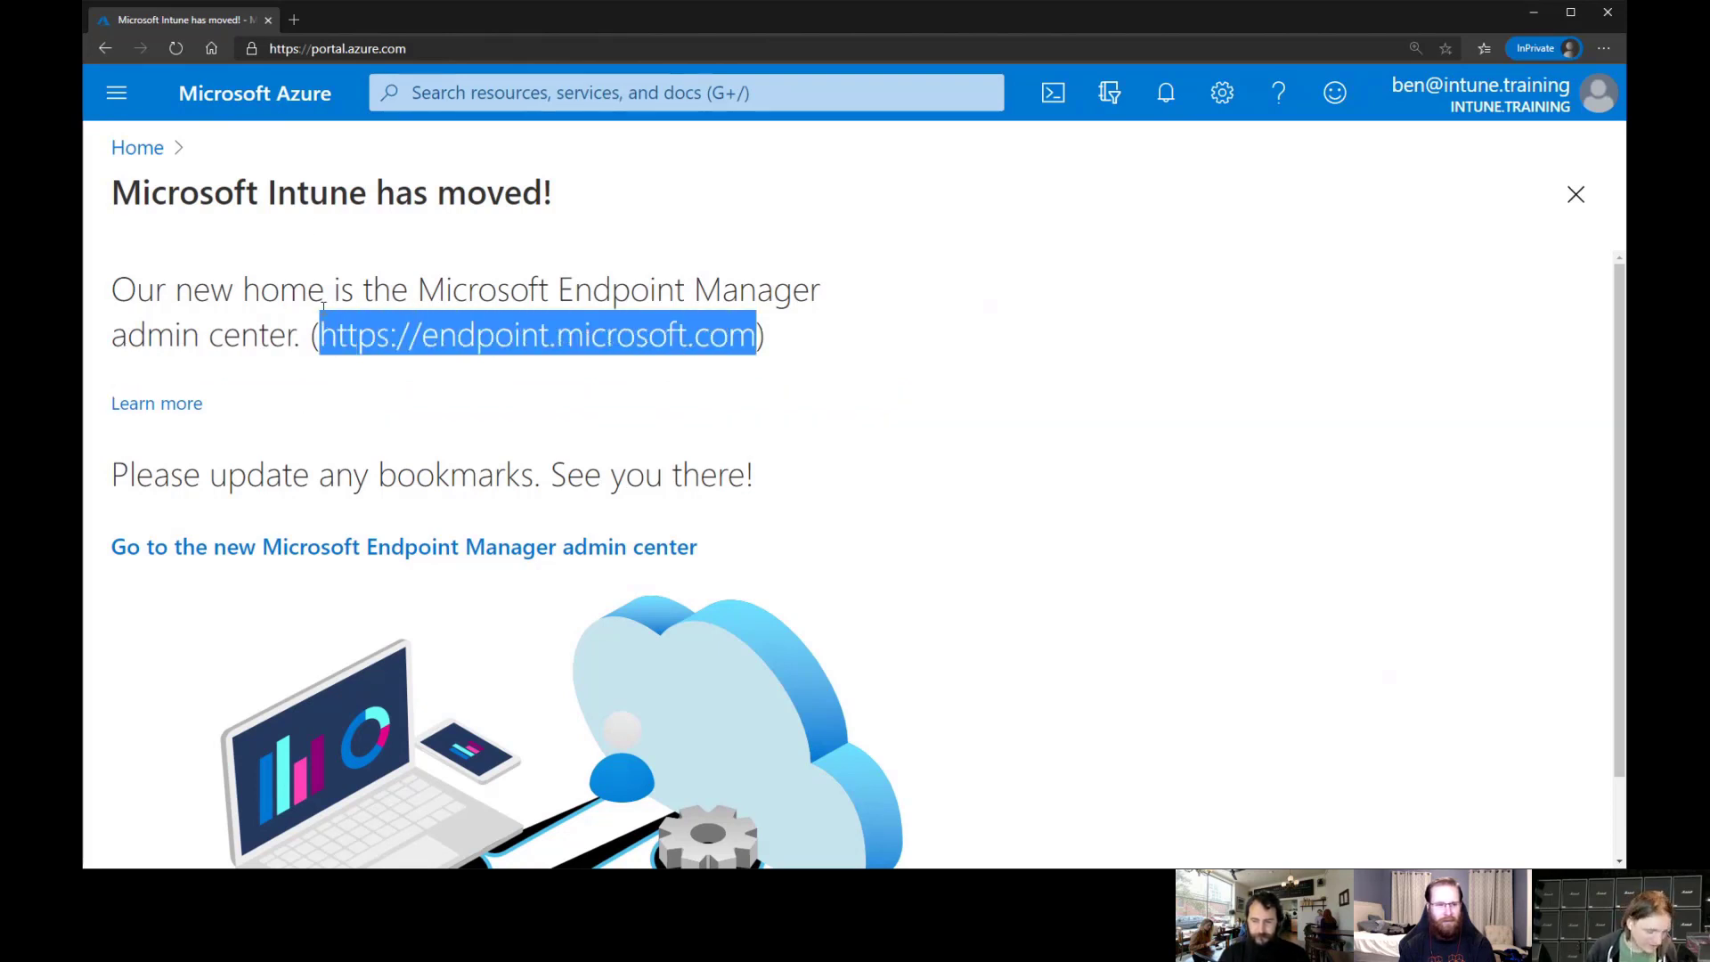
pyautogui.click(293, 20)
pyautogui.hotkey('ctrl', 'v')
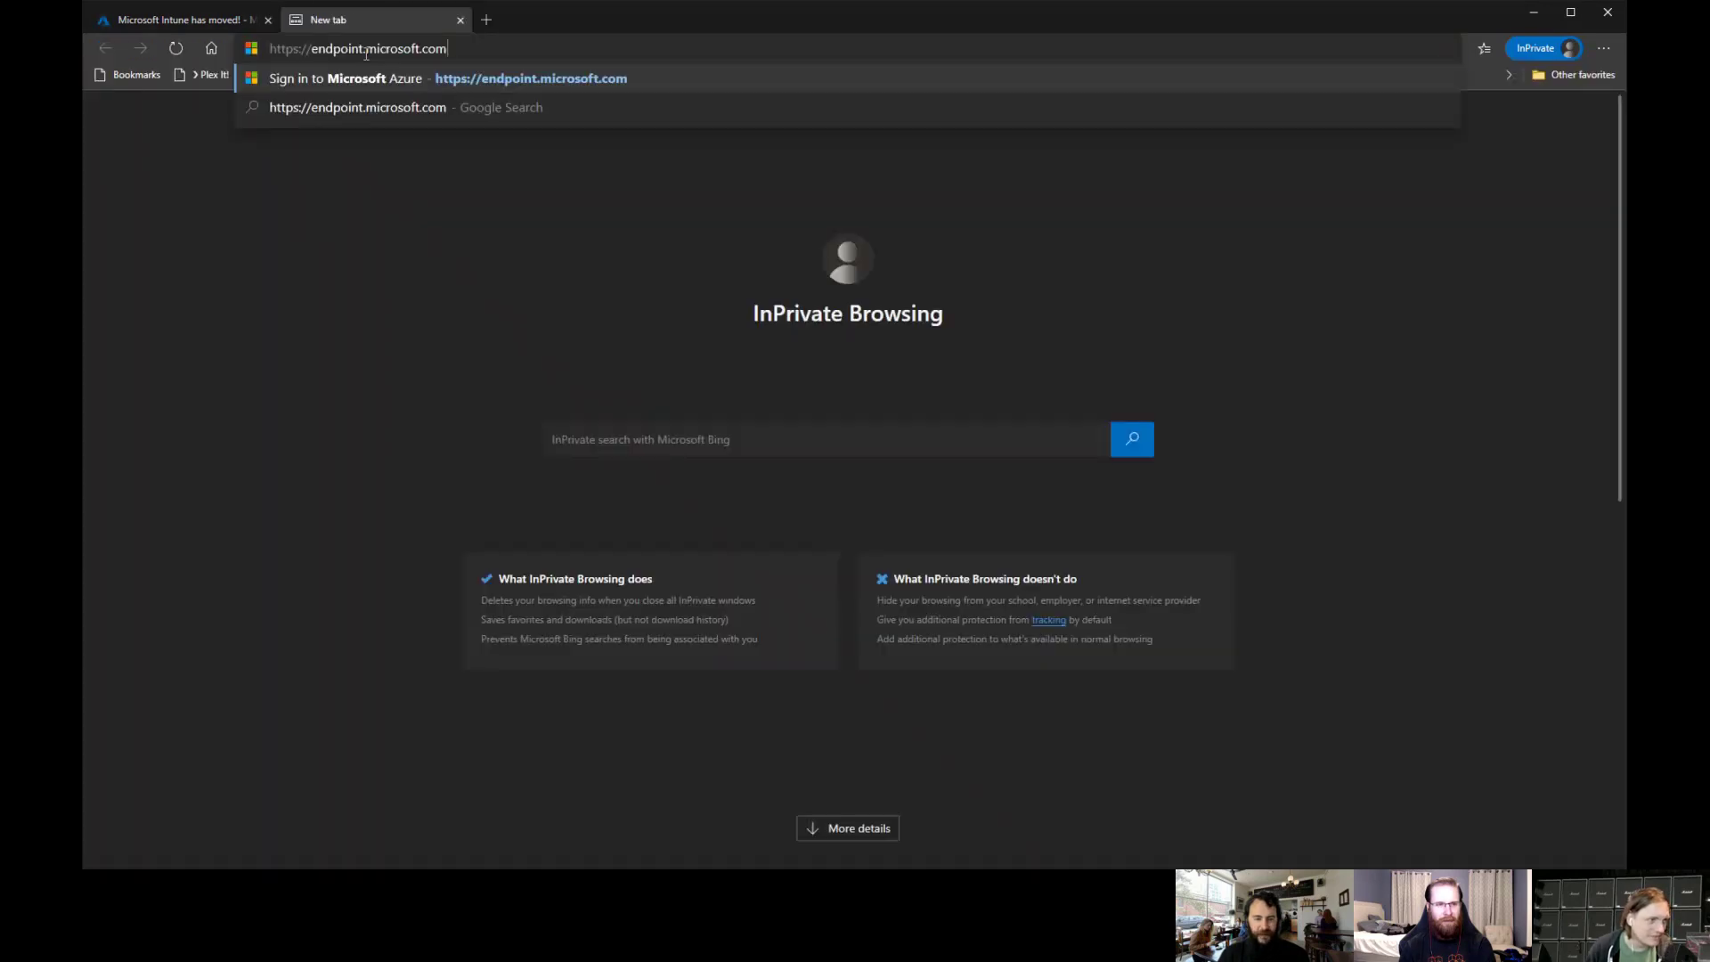
pyautogui.press('Return')
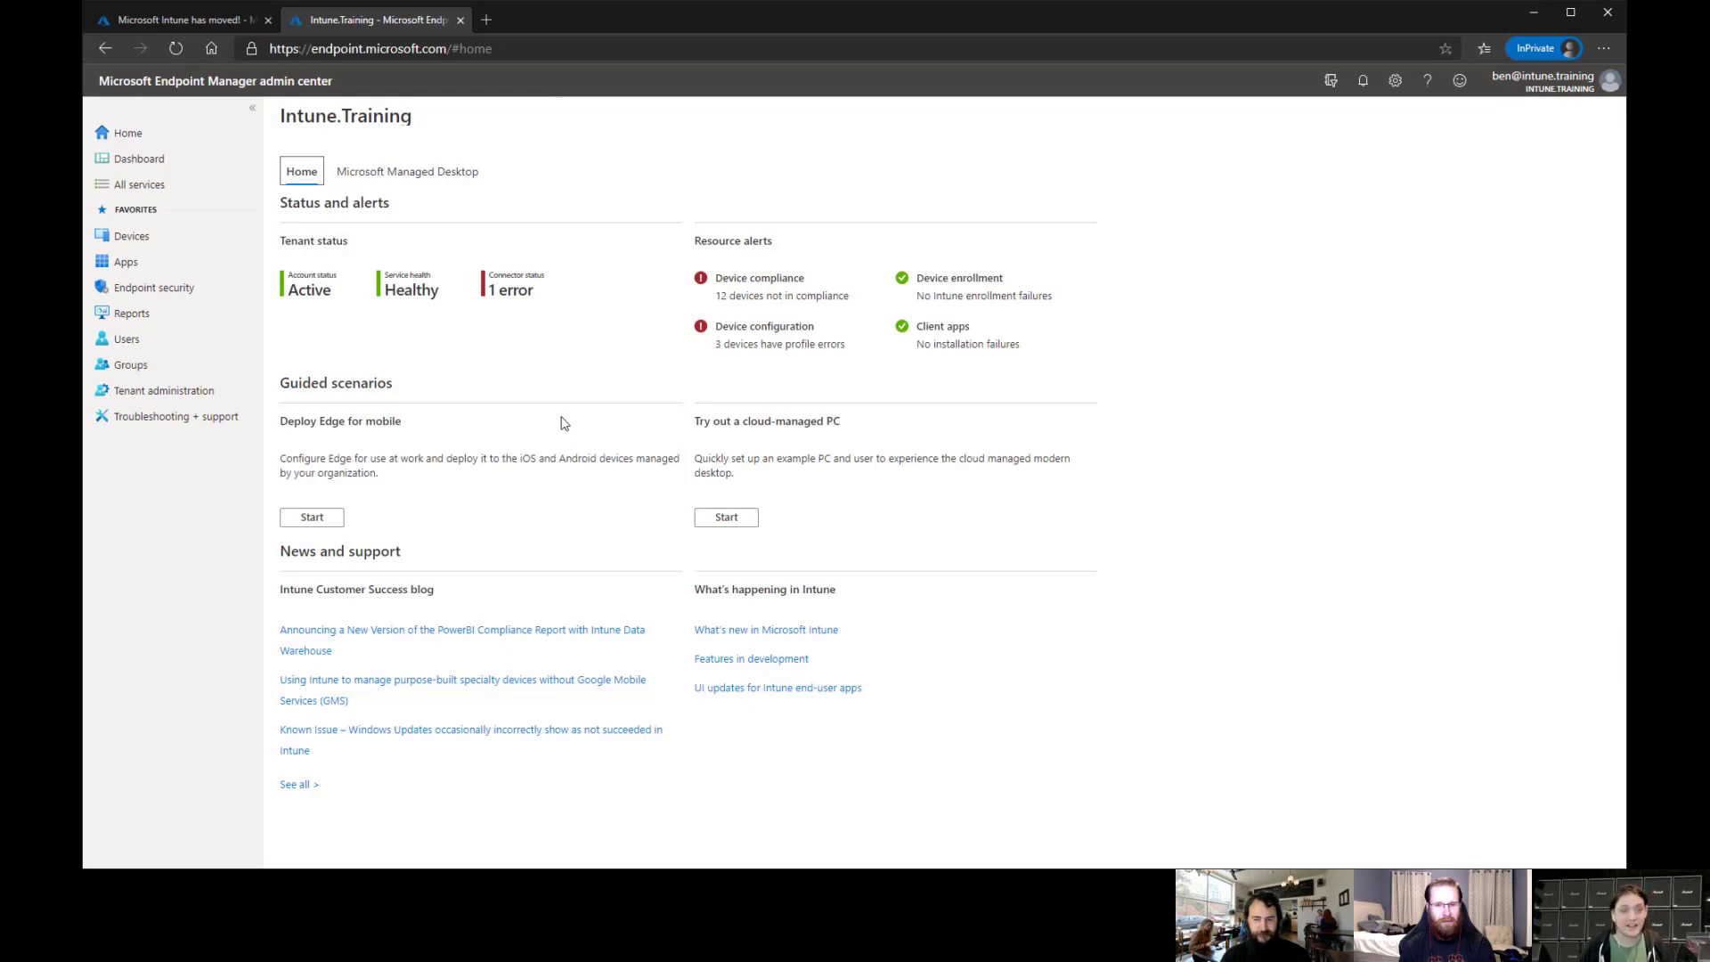
pyautogui.click(189, 20)
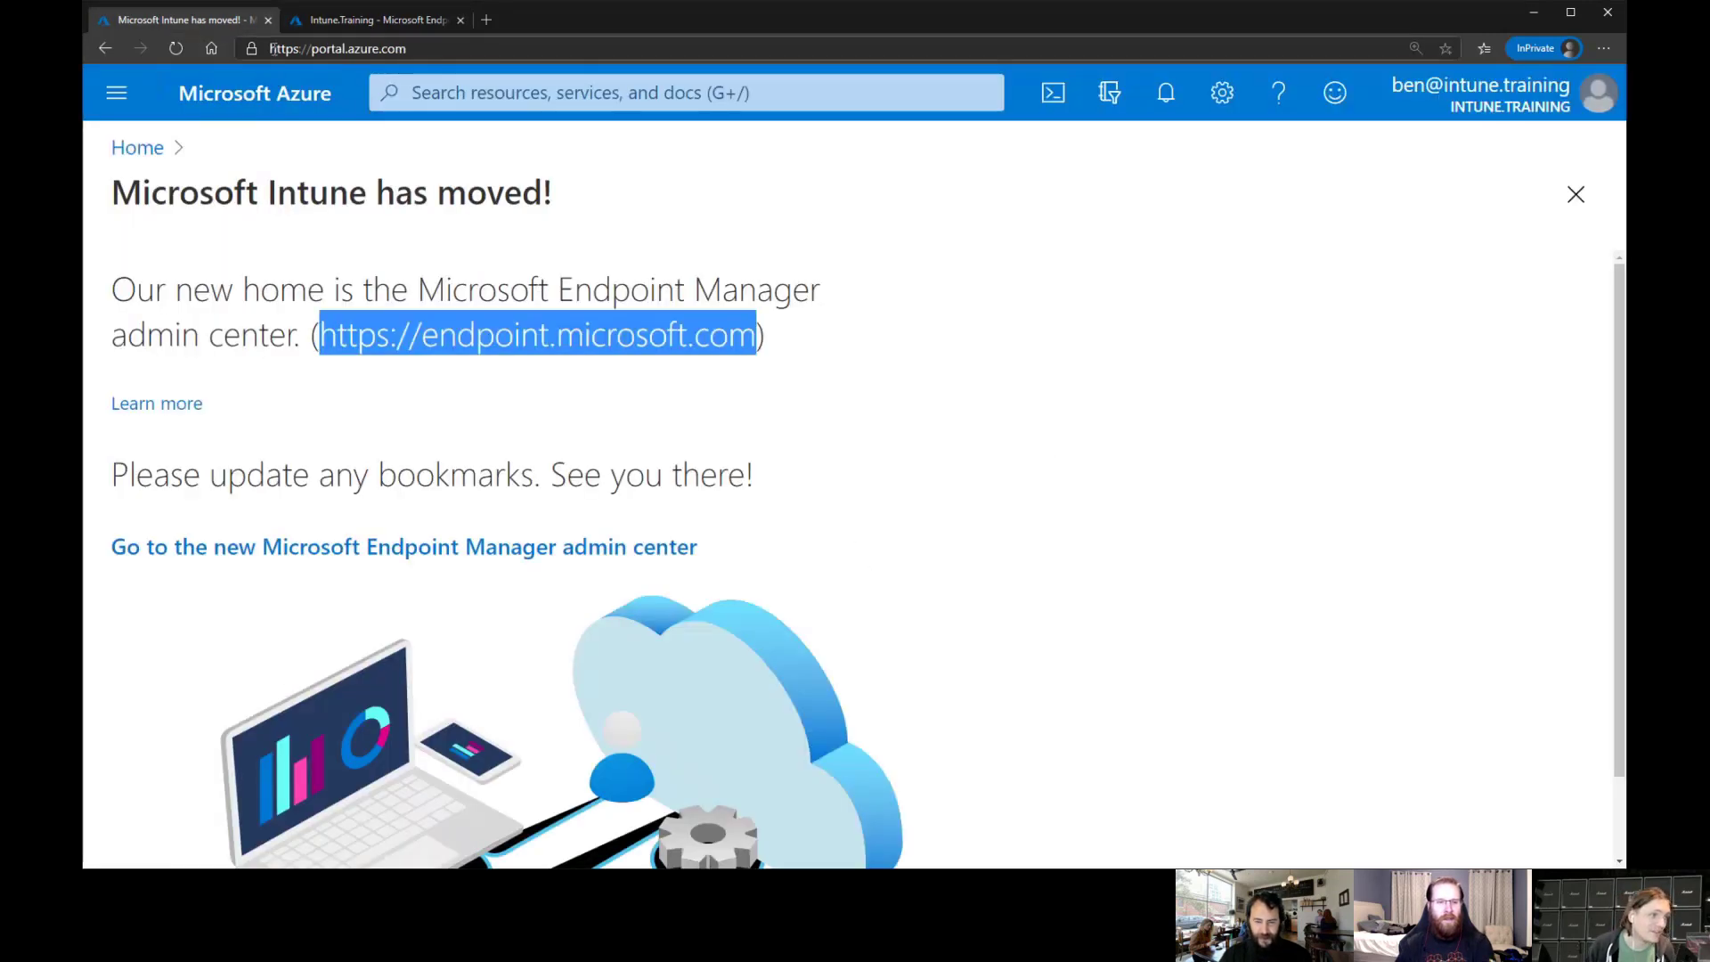
pyautogui.click(361, 21)
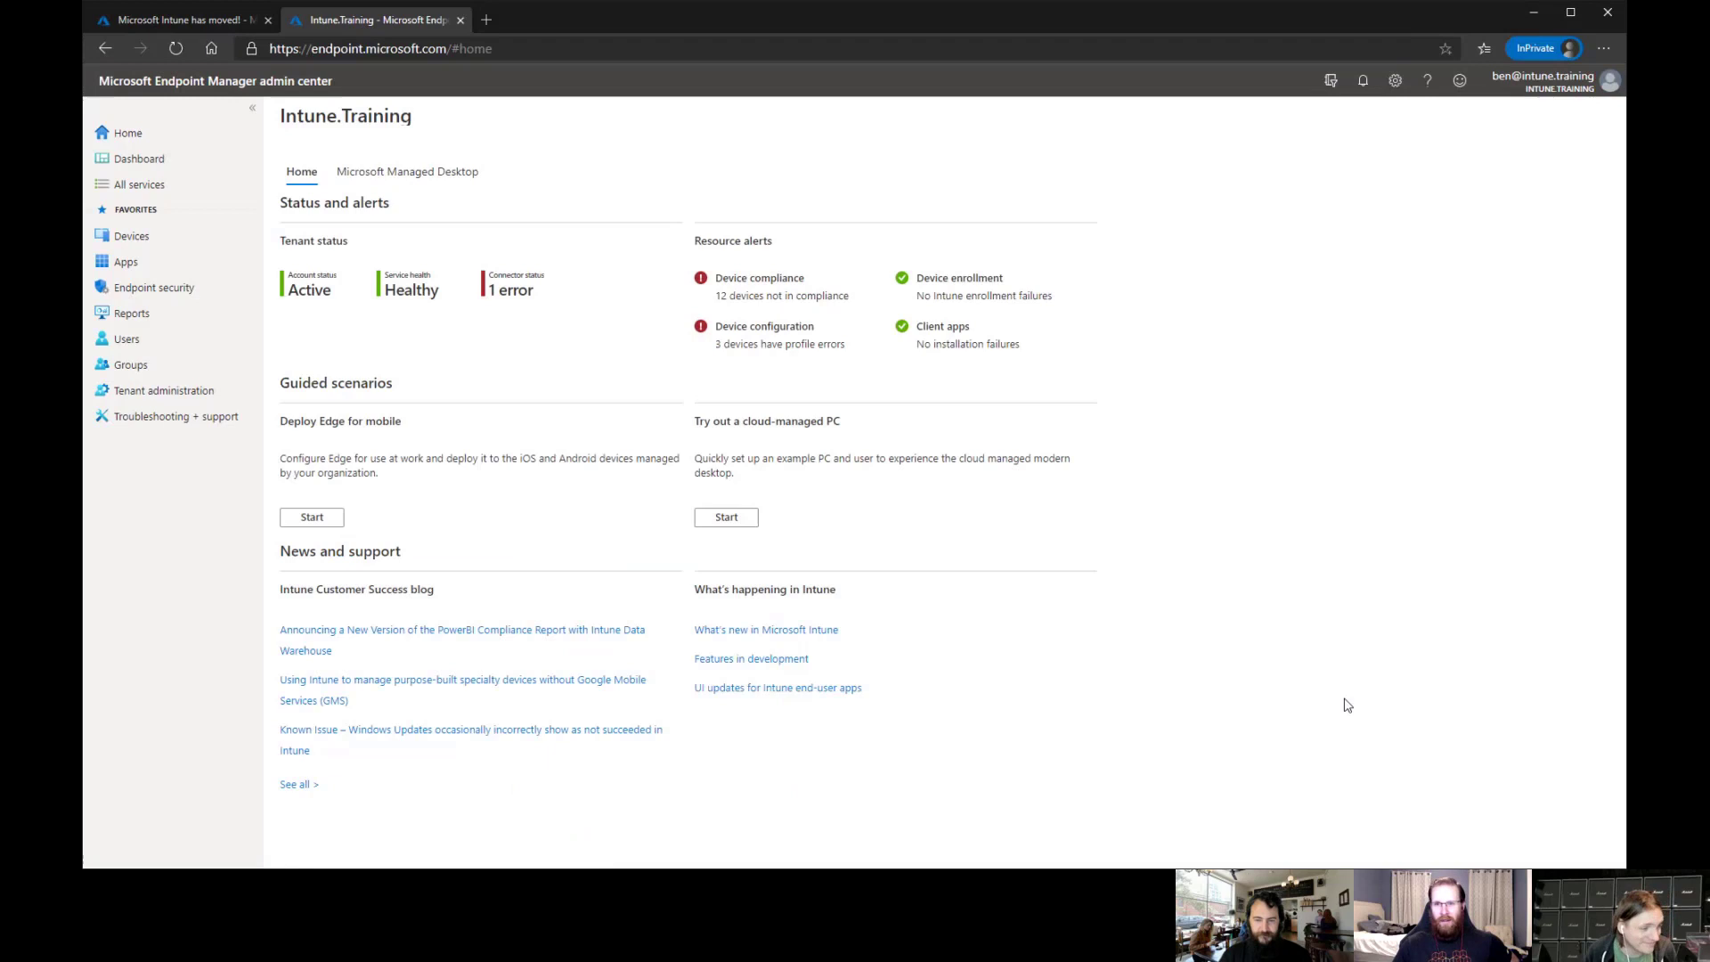